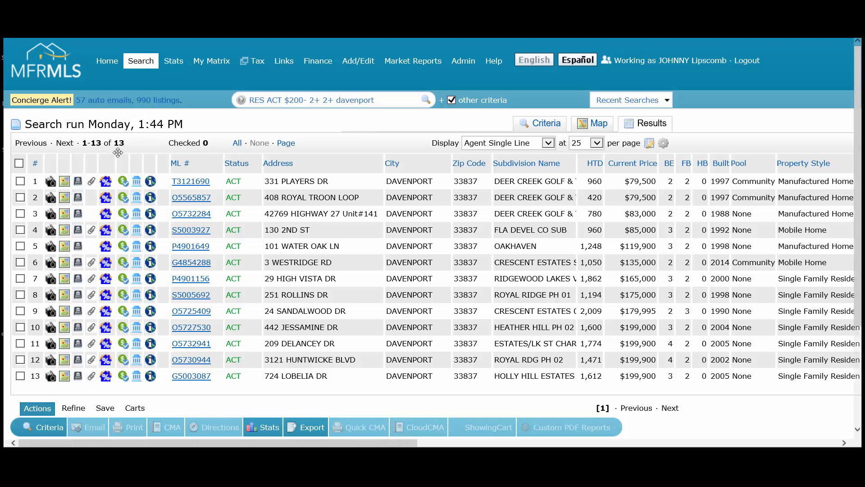
key("ctrl")
key("ctrl")
key("ctrl")
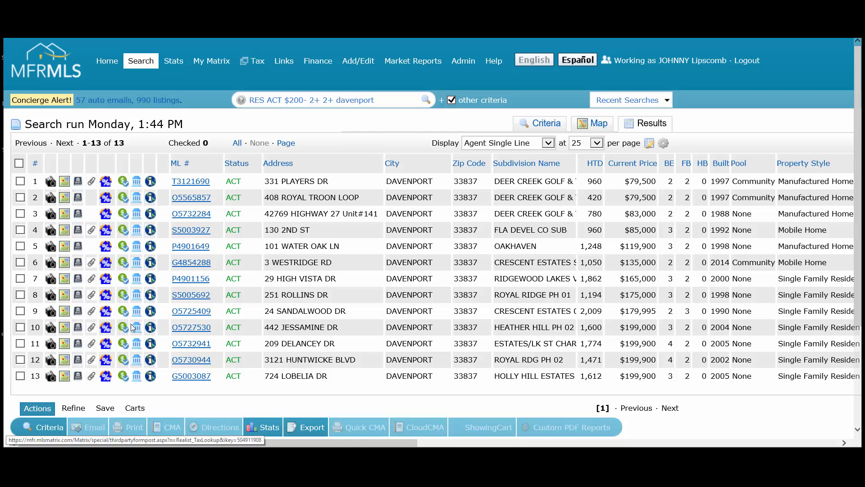
key("ctrl")
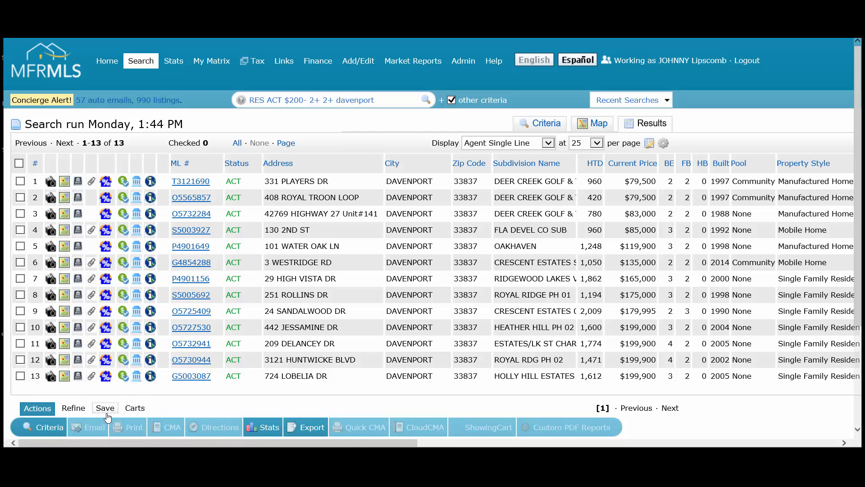
- Review the Davenport search criteria and start a new auto email from these results
left_click(108, 412)
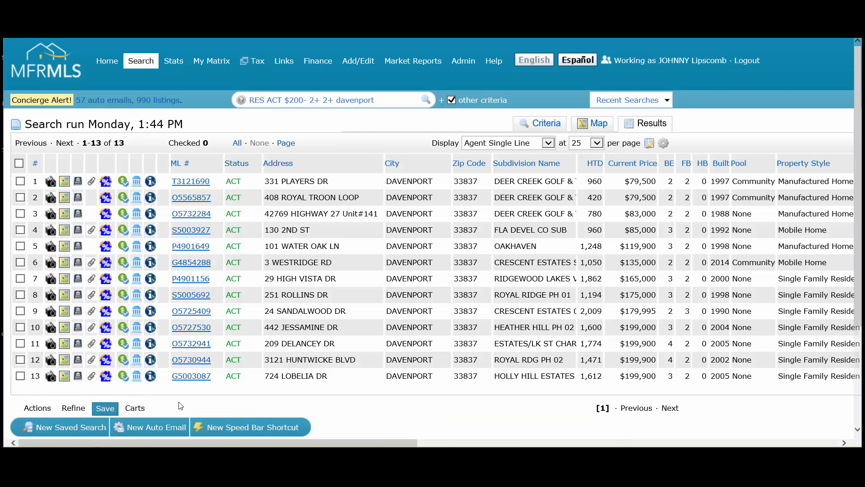
scroll(196, 398, "down", 2)
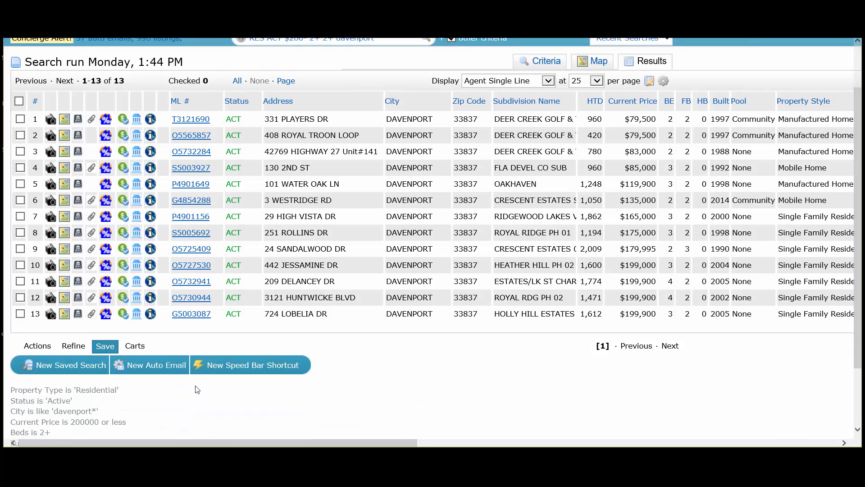
left_click(156, 372)
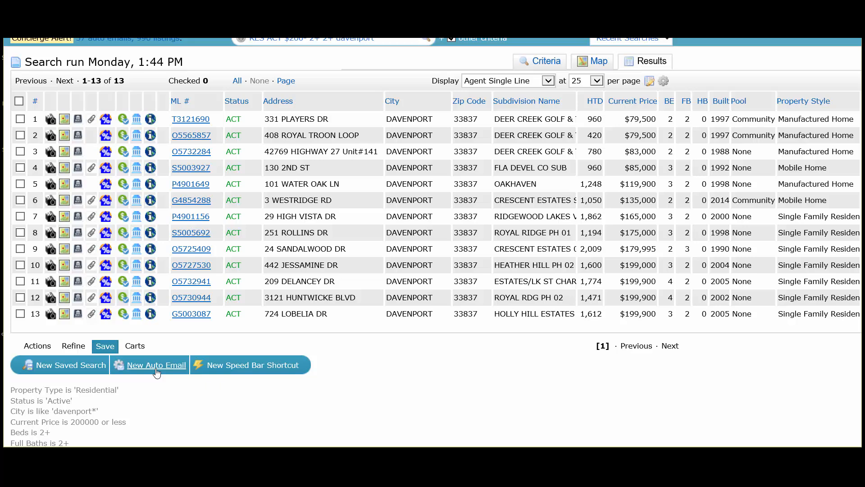
left_click(251, 330)
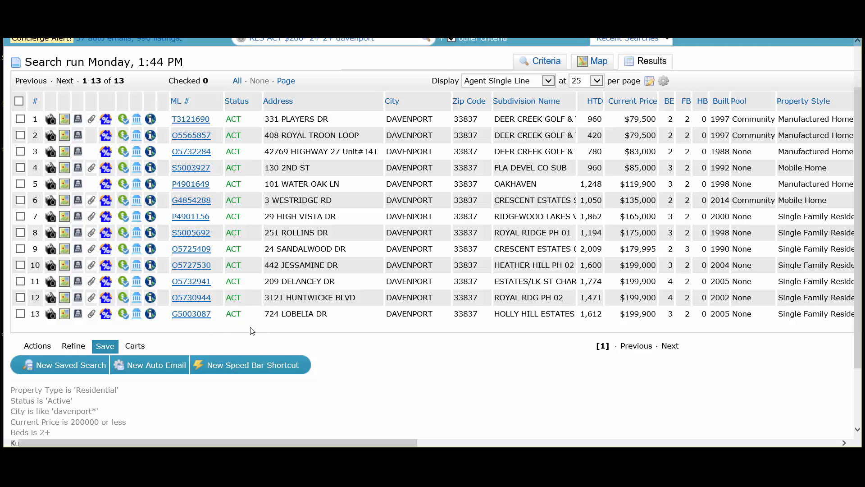
scroll(252, 330, "down", 2)
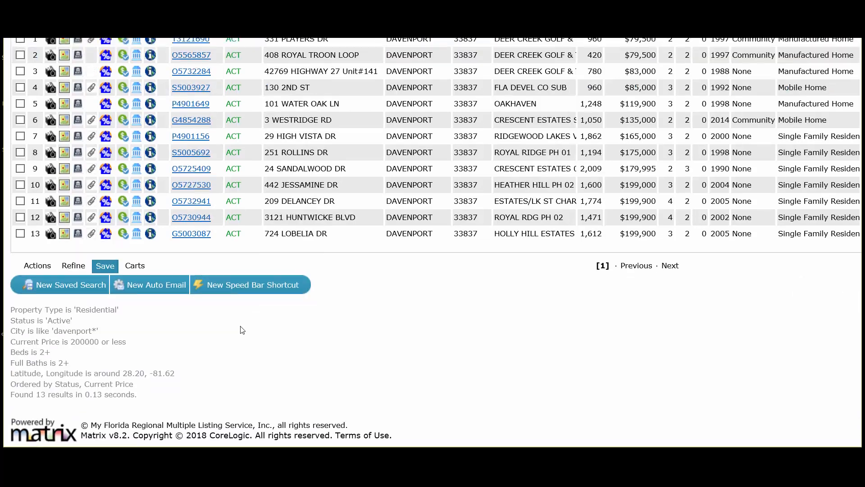
left_click_drag(154, 396, 4, 305)
left_click(203, 359)
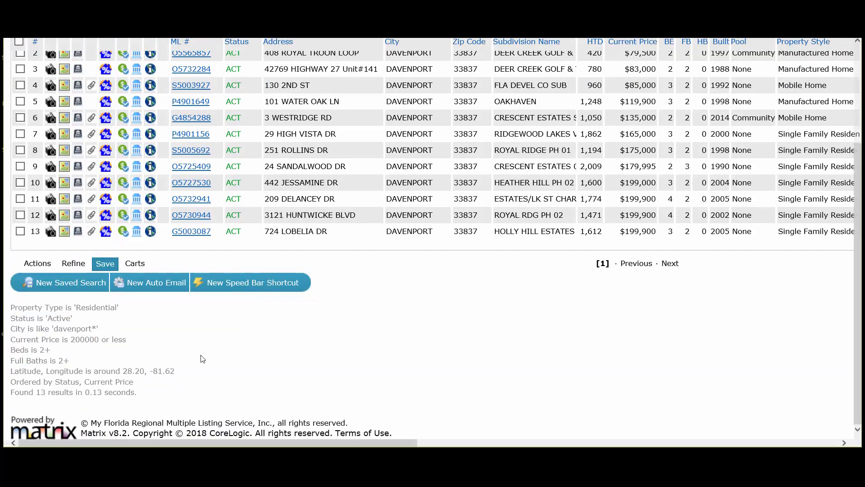
scroll(316, 365, "up", 4)
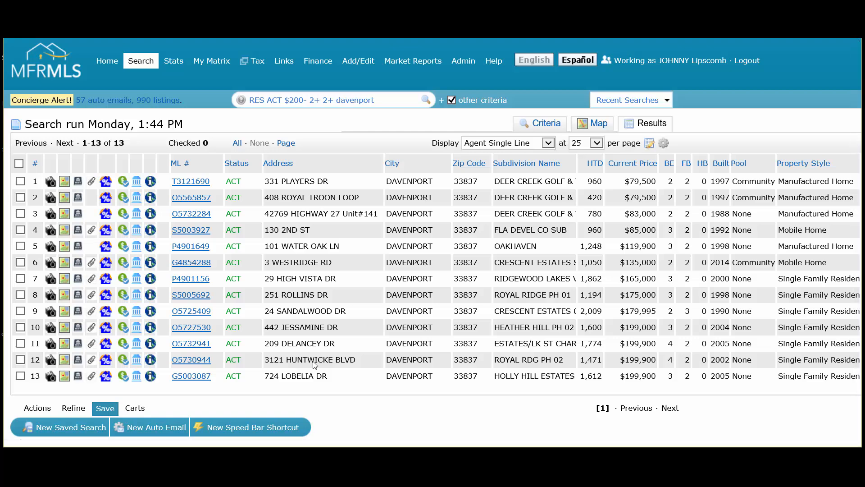
scroll(281, 374, "down", 2)
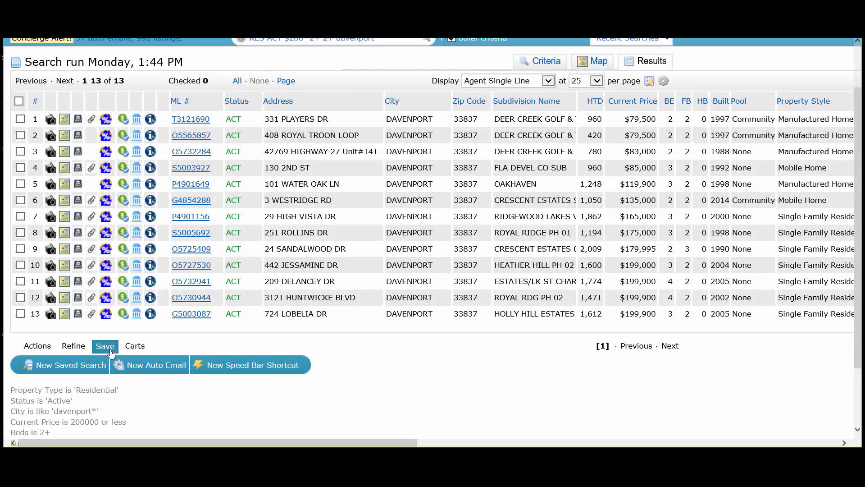
left_click(154, 365)
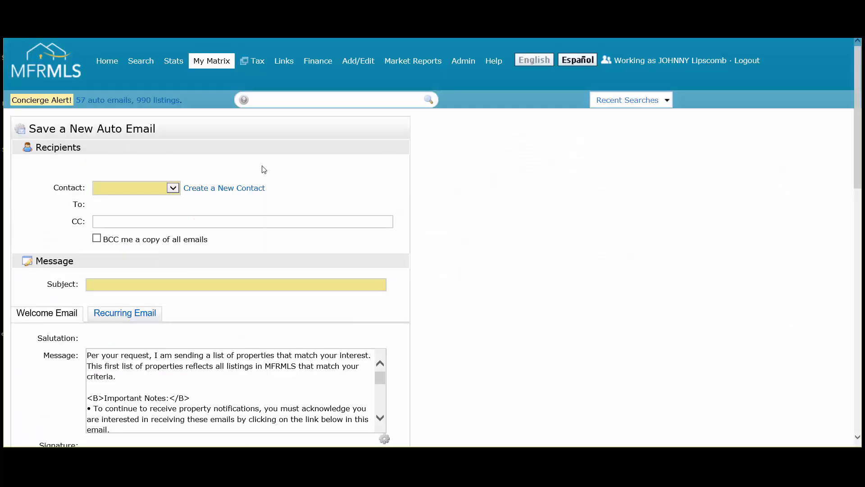
- Select the test customer as the auto email's contact and review the CC and BCC copy options
left_click(164, 190)
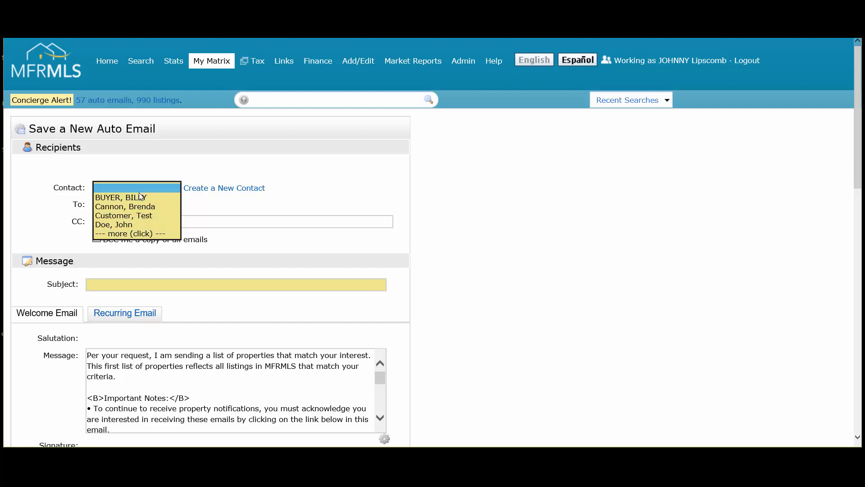
left_click(136, 215)
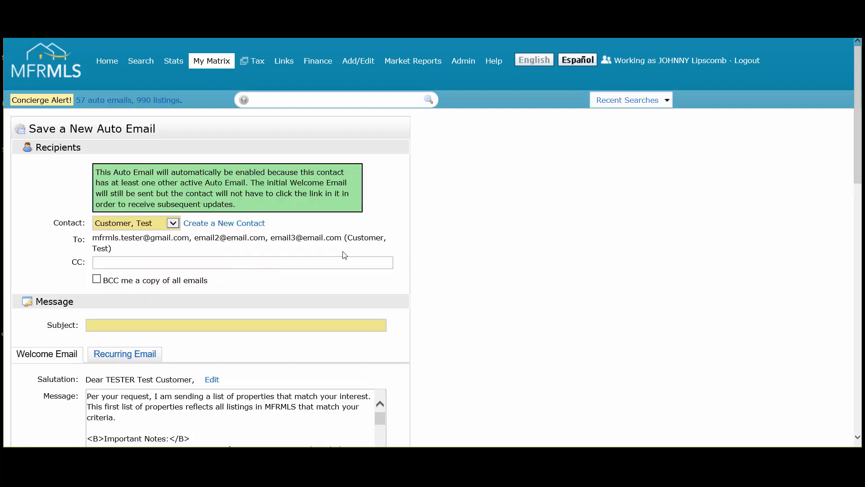
scroll(200, 237, "down", 1)
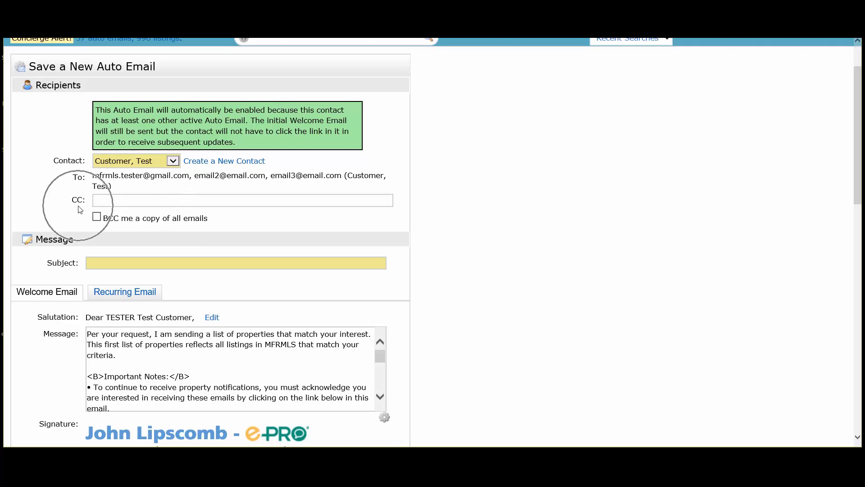
left_click(117, 202)
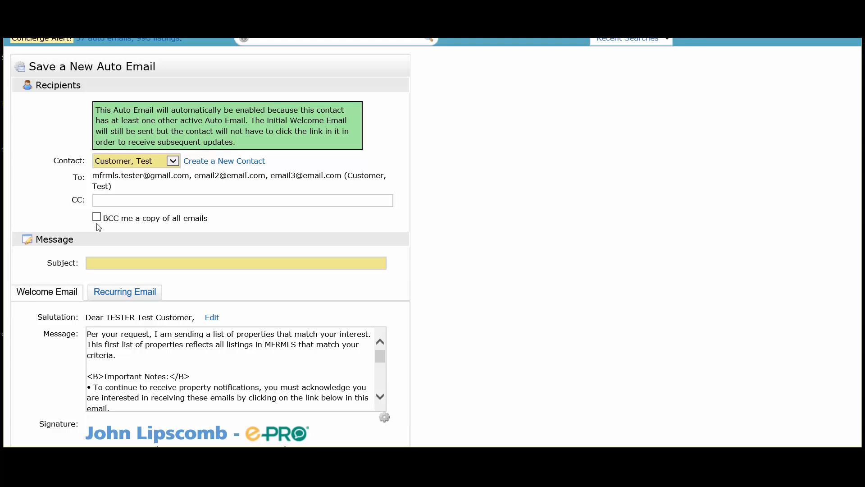
left_click_drag(203, 224, 101, 219)
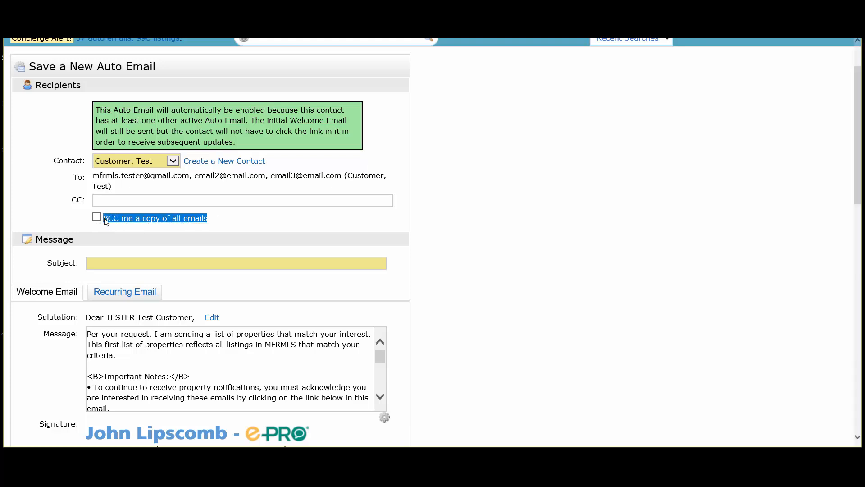
left_click(121, 229)
key("ctrl")
key("ctrl")
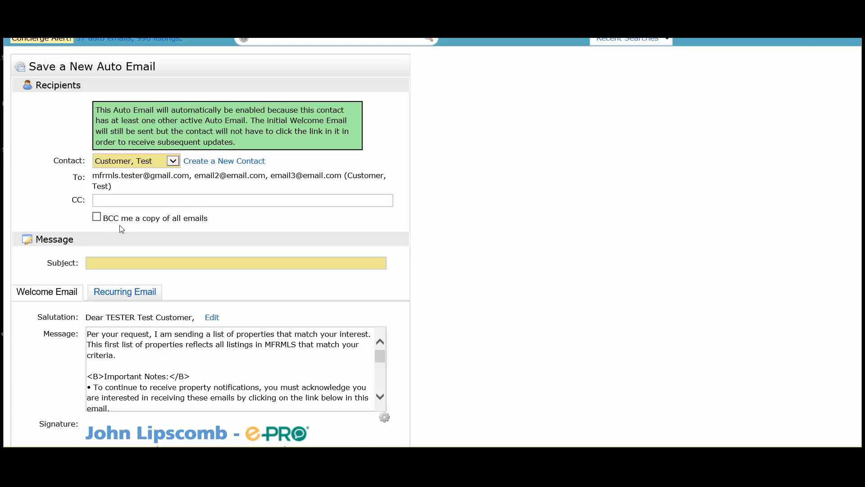
- Enter "Test Search for Test Customer" as the subject of the auto email
scroll(121, 229, "down", 3)
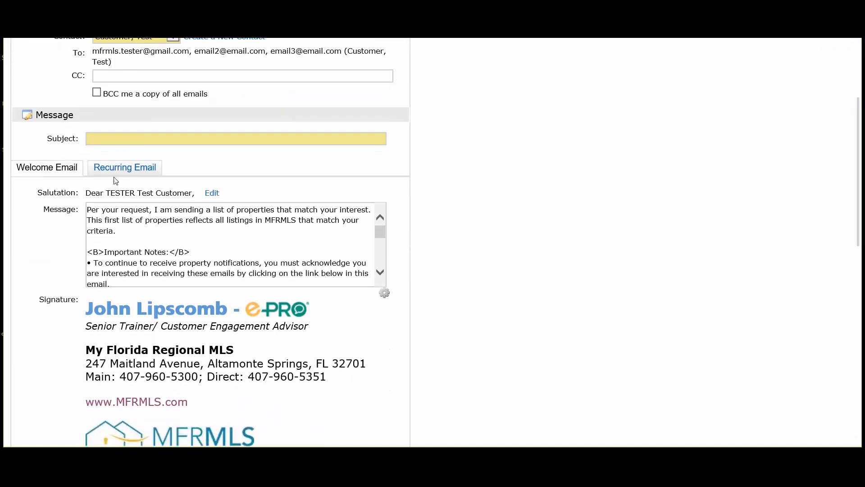
left_click(121, 156)
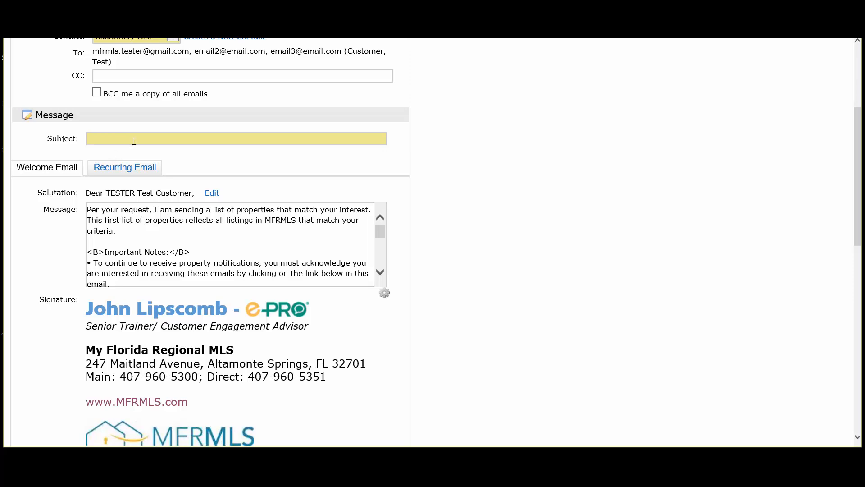
type("Test Search for Test Customer")
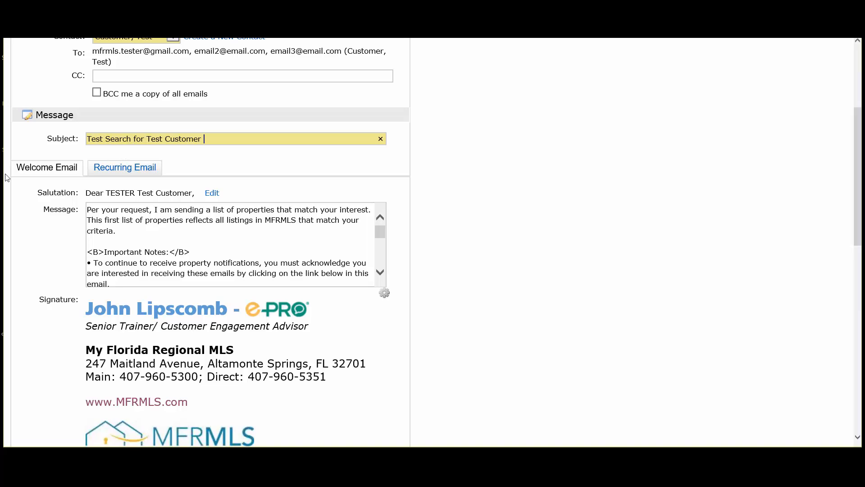
key("ctrl")
- Read through the full message text of the welcome email
scroll(382, 269, "down", 5)
left_click_drag(381, 268, 381, 218)
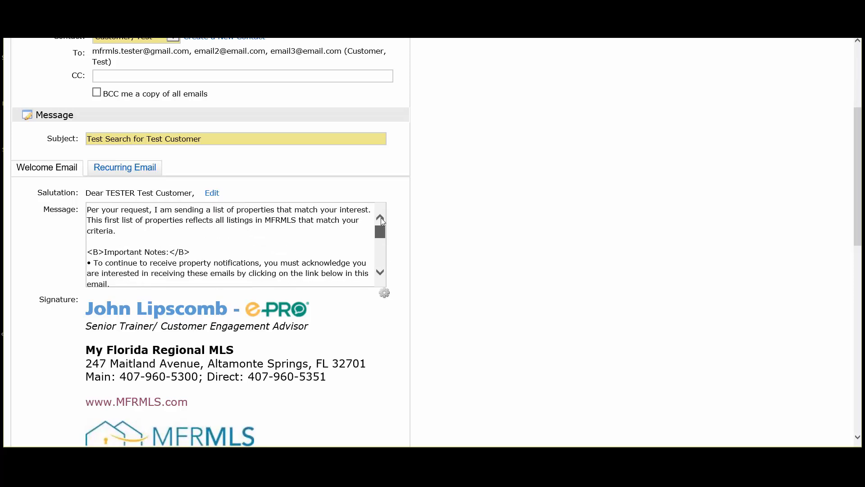
left_click(133, 230)
key("ctrl")
left_click(383, 271)
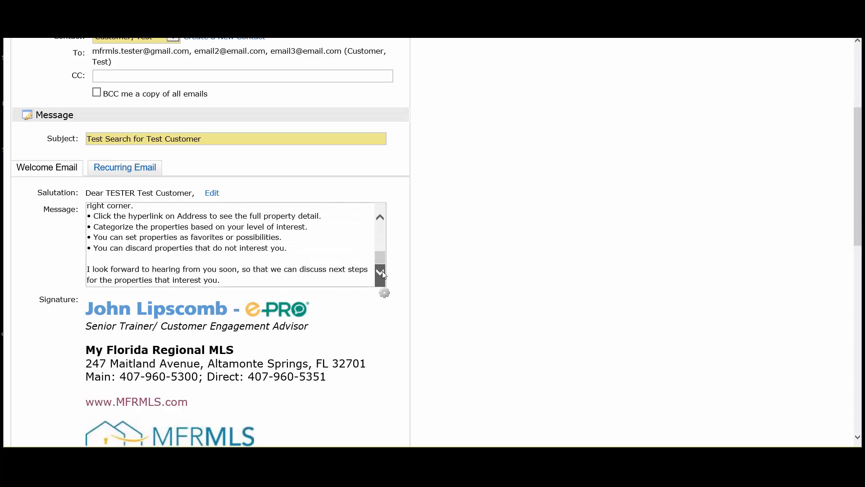
left_click_drag(382, 257, 383, 218)
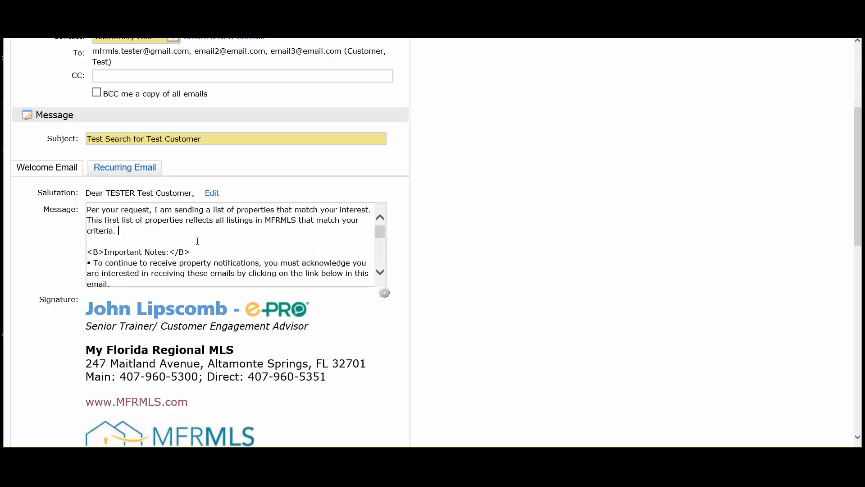
key("ctrl")
key("ctrl")
- Examine the recurring email's message, the signature, the available languages and the saved search criteria
left_click(136, 169)
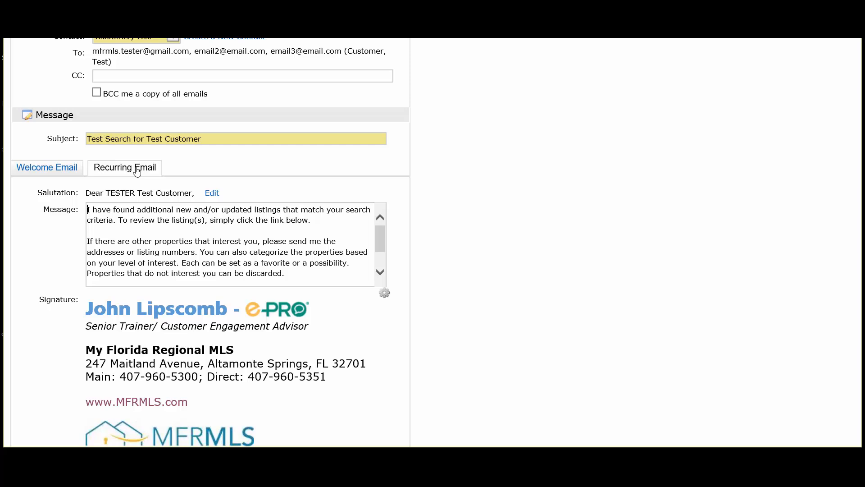
scroll(457, 297, "down", 3)
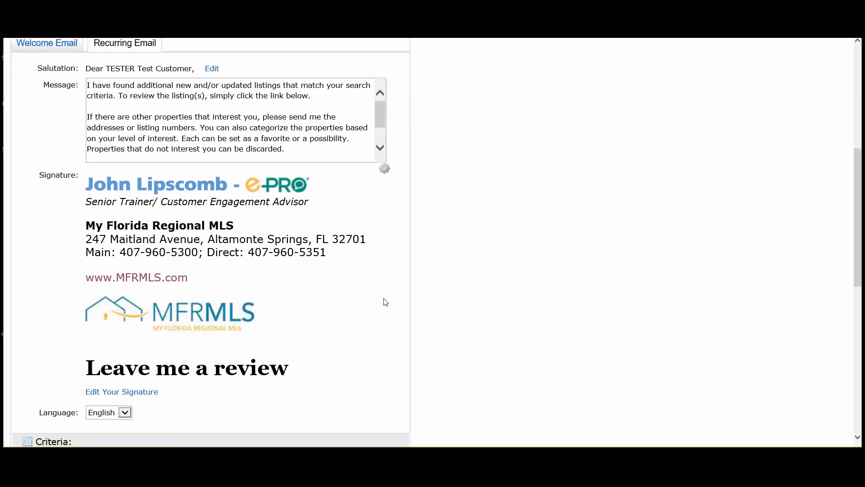
left_click(258, 229)
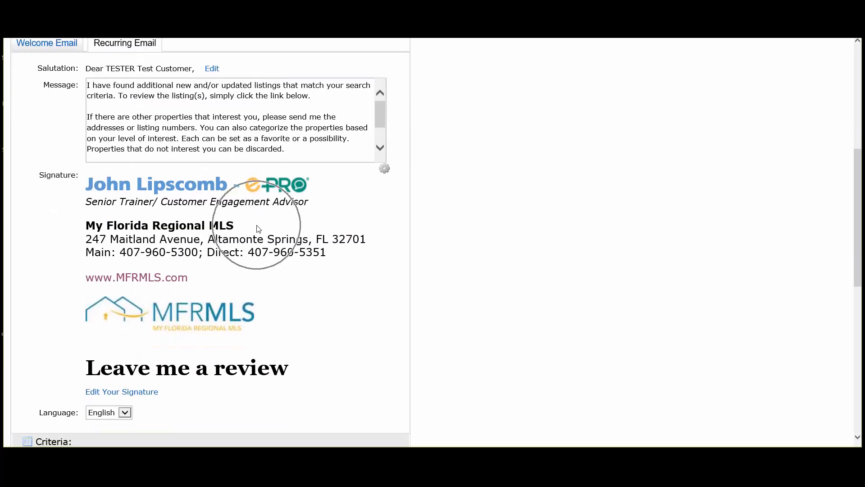
left_click(140, 394)
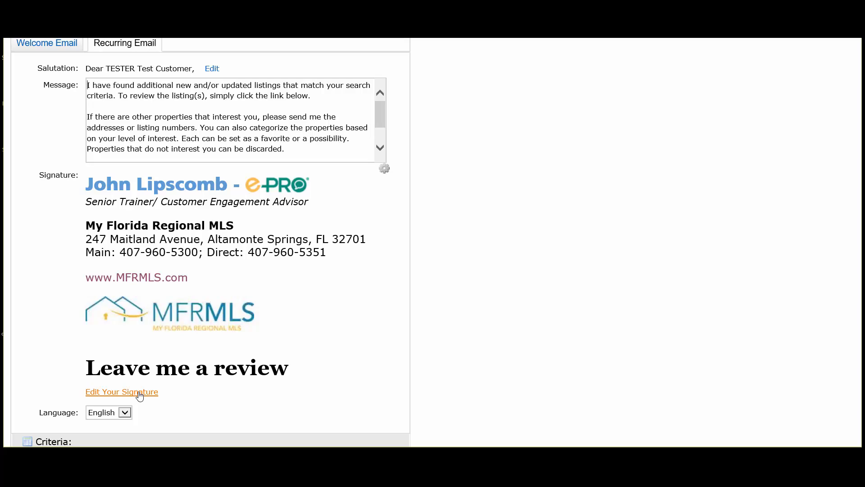
scroll(319, 322, "down", 3)
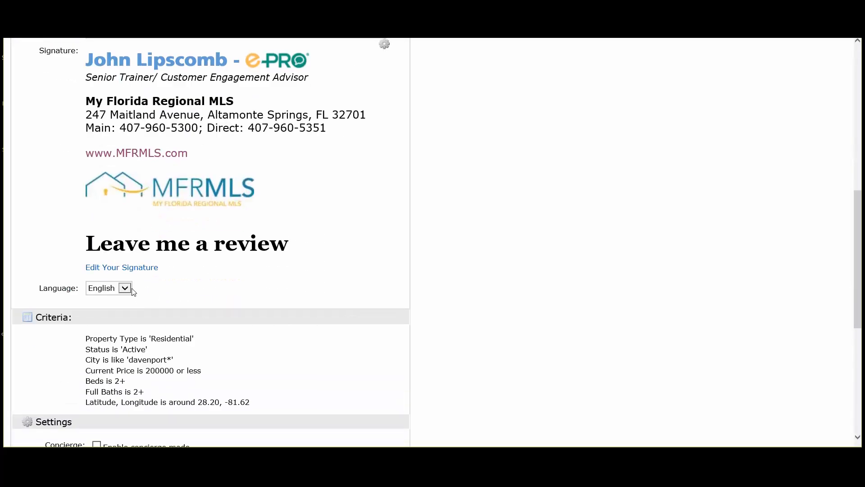
left_click(133, 289)
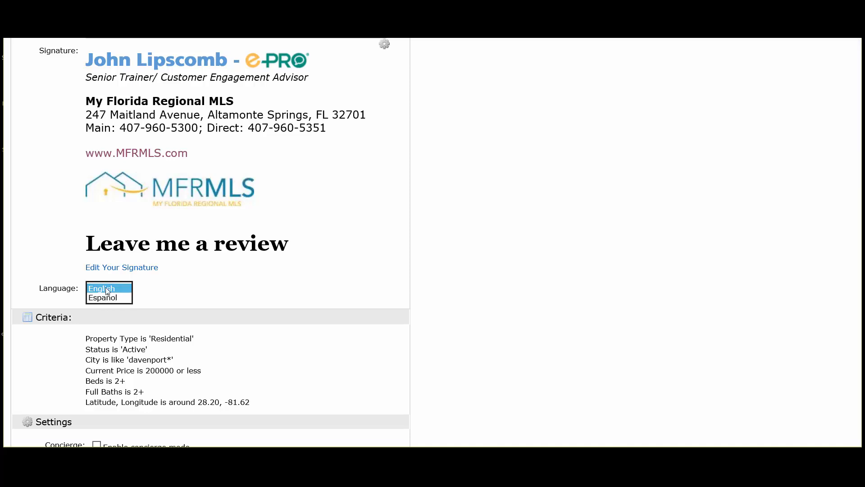
left_click(162, 294)
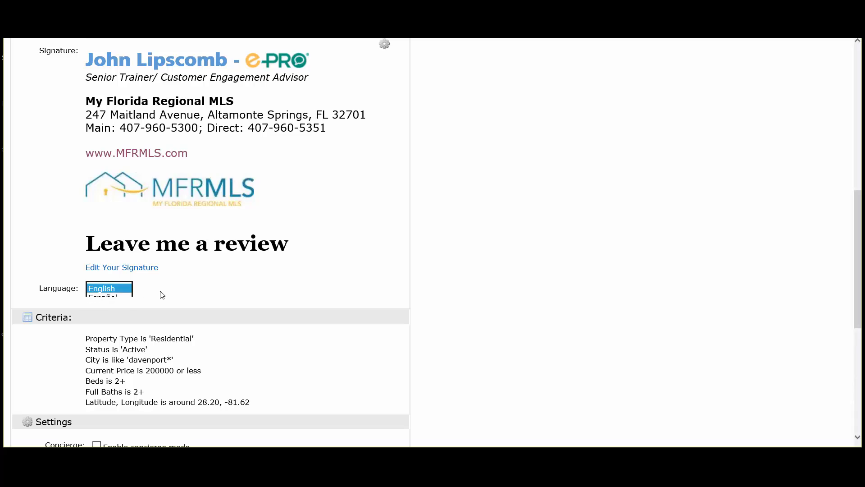
scroll(274, 292, "down", 3)
scroll(283, 238, "down", 3)
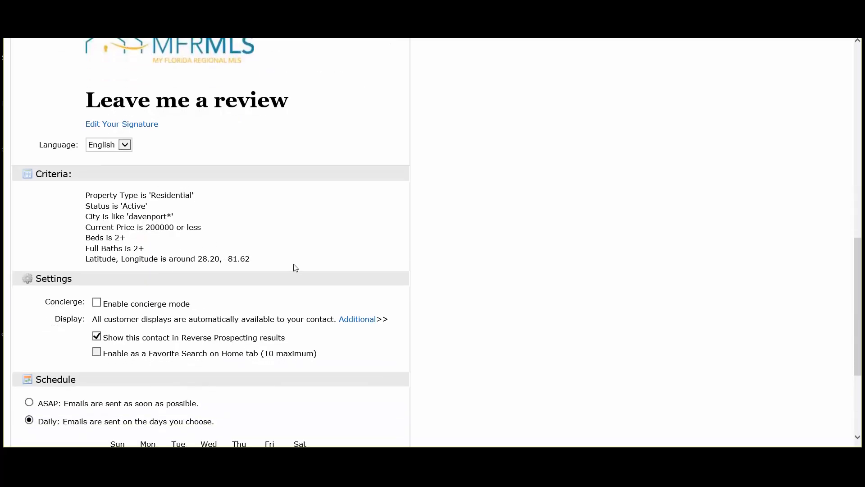
left_click_drag(266, 155, 97, 108)
left_click(295, 131)
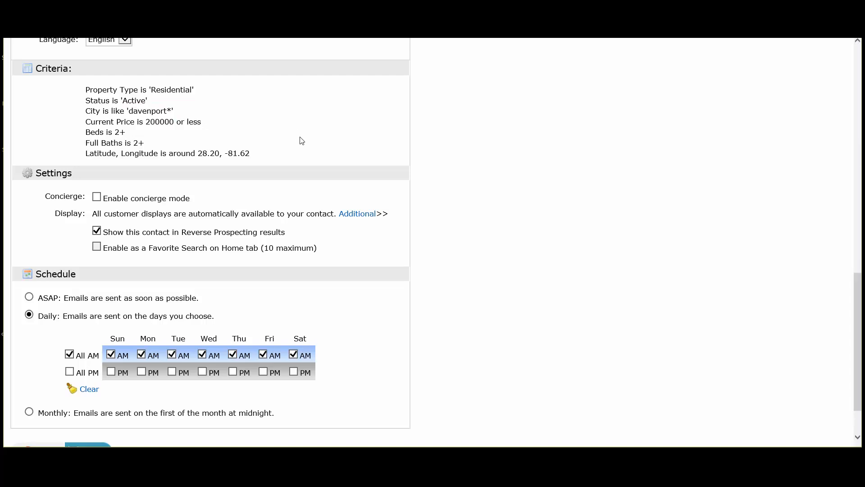
- Enable concierge mode for the auto email, then save it and go to approvals
scroll(300, 138, "down", 1)
scroll(302, 141, "down", 1)
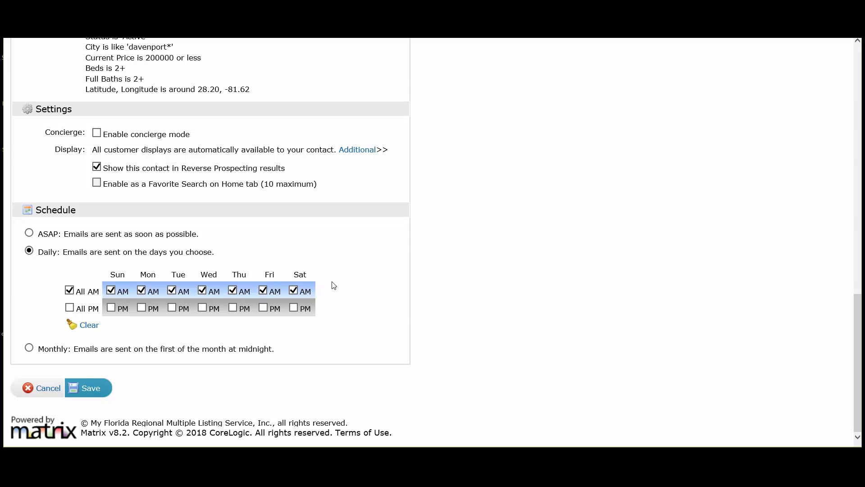
left_click(97, 133)
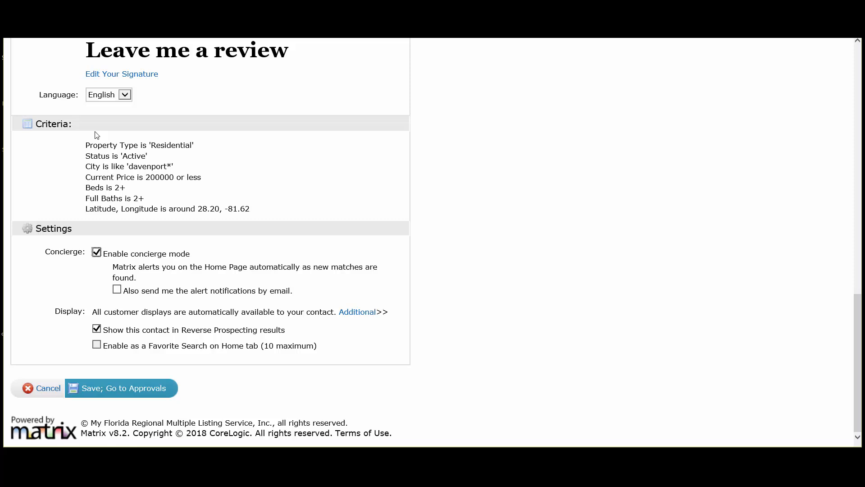
left_click(145, 395)
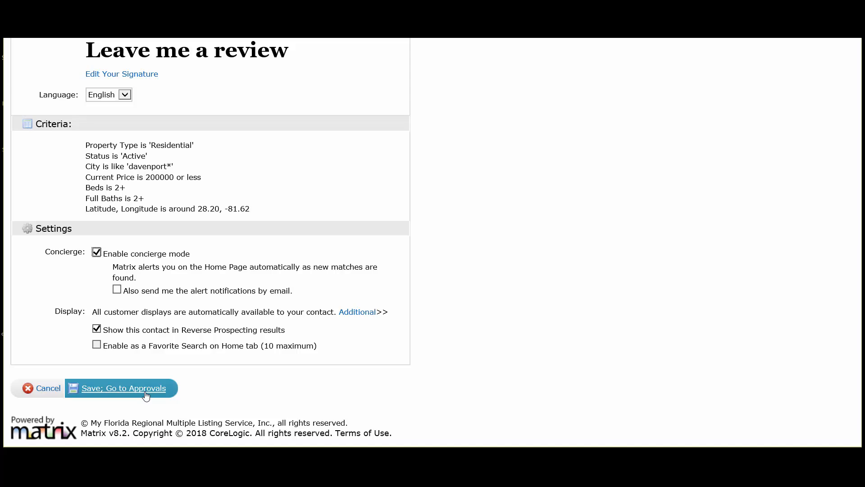
- Turn off concierge mode in the auto email's settings and review the sending schedule options
scroll(172, 214, "up", 10)
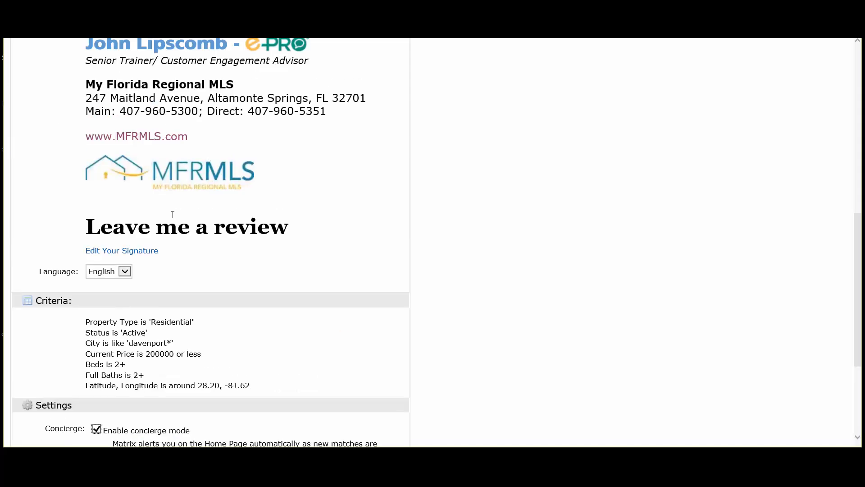
key("ctrl")
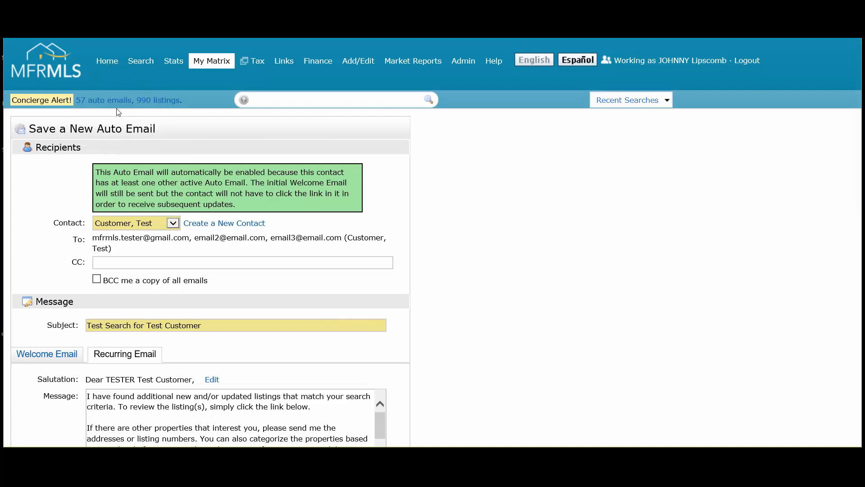
scroll(146, 280, "down", 15)
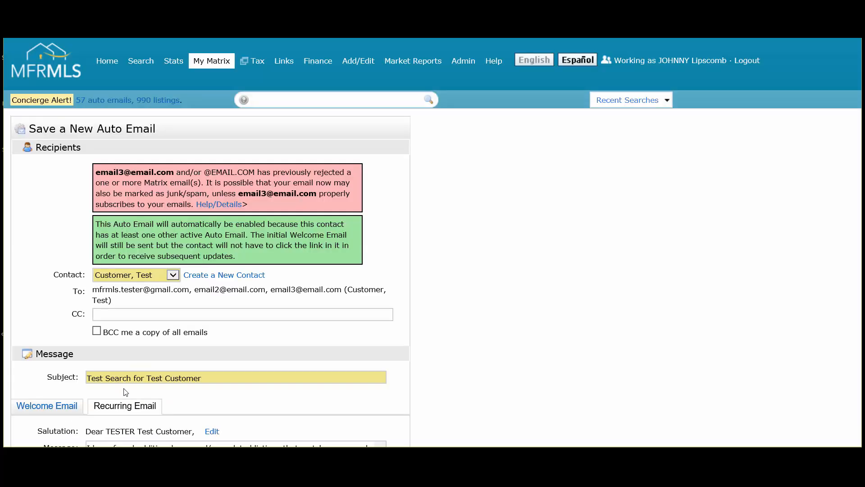
scroll(191, 330, "down", 1)
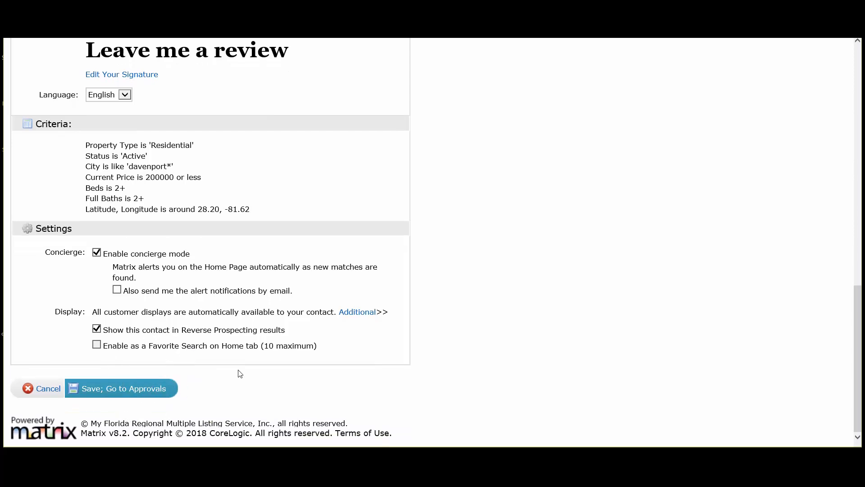
left_click(98, 253)
scroll(90, 316, "down", 3)
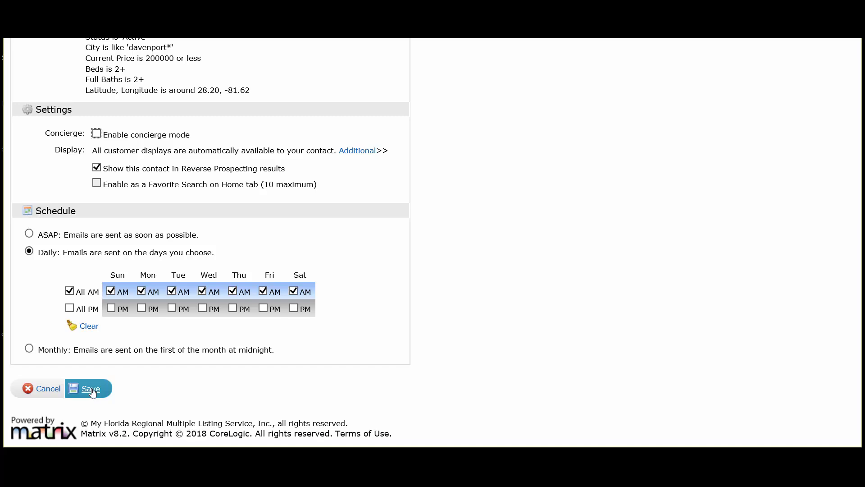
scroll(152, 364, "up", 10)
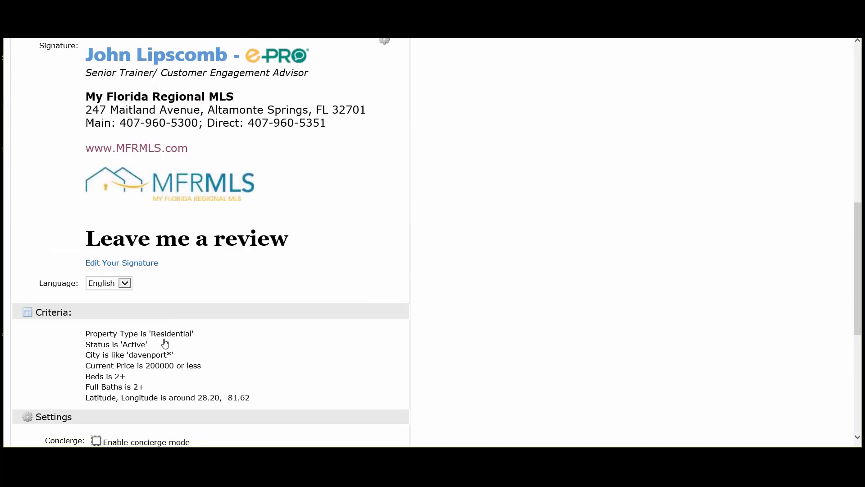
mouse_move(207, 65)
key("ctrl")
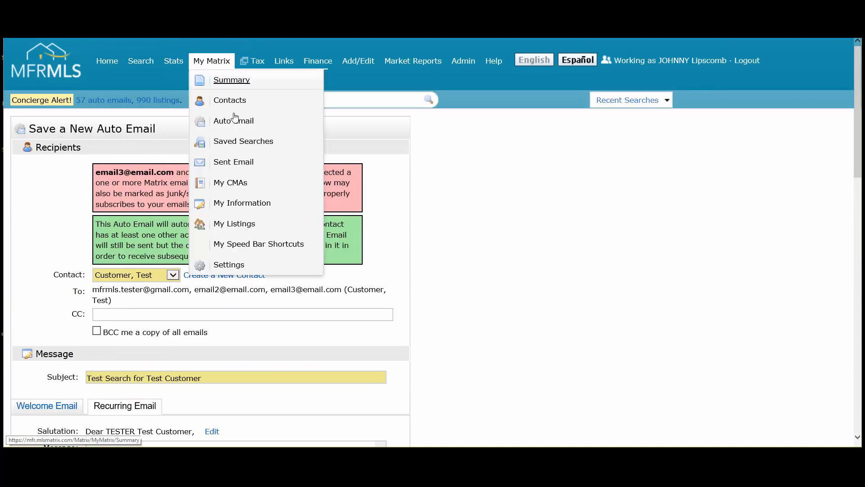
key("ctrl")
key("ctrl")
key("ctrl")
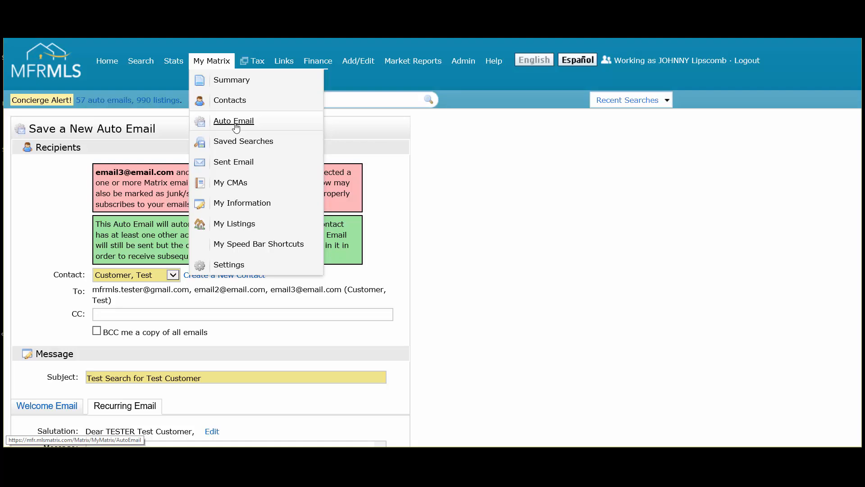
scroll(245, 368, "down", 8)
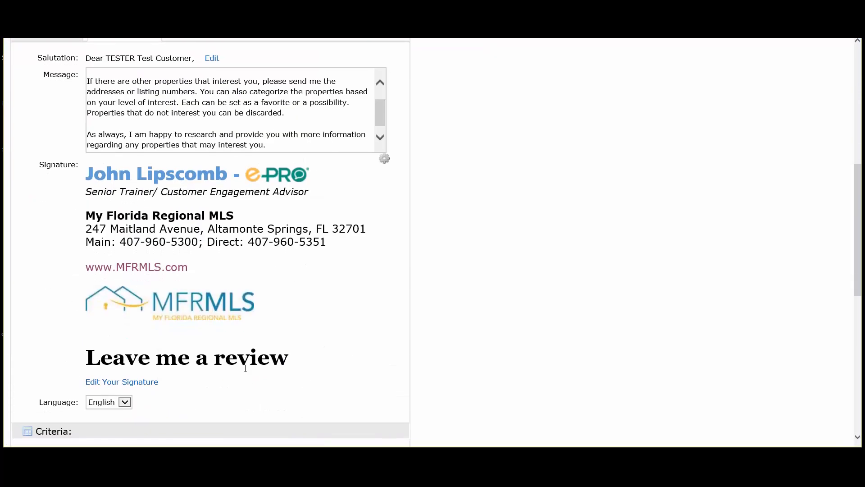